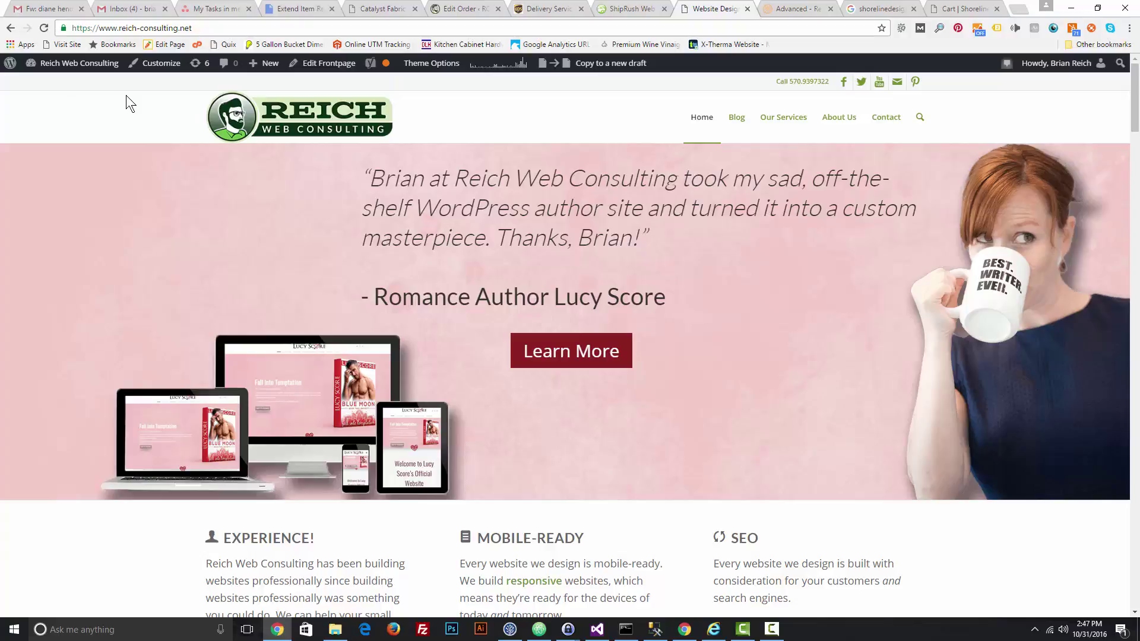
Step: Go to the admin dashboard, then to Plugins > Add New
{"action": "mouse_move", "coordinate": [66, 64]}
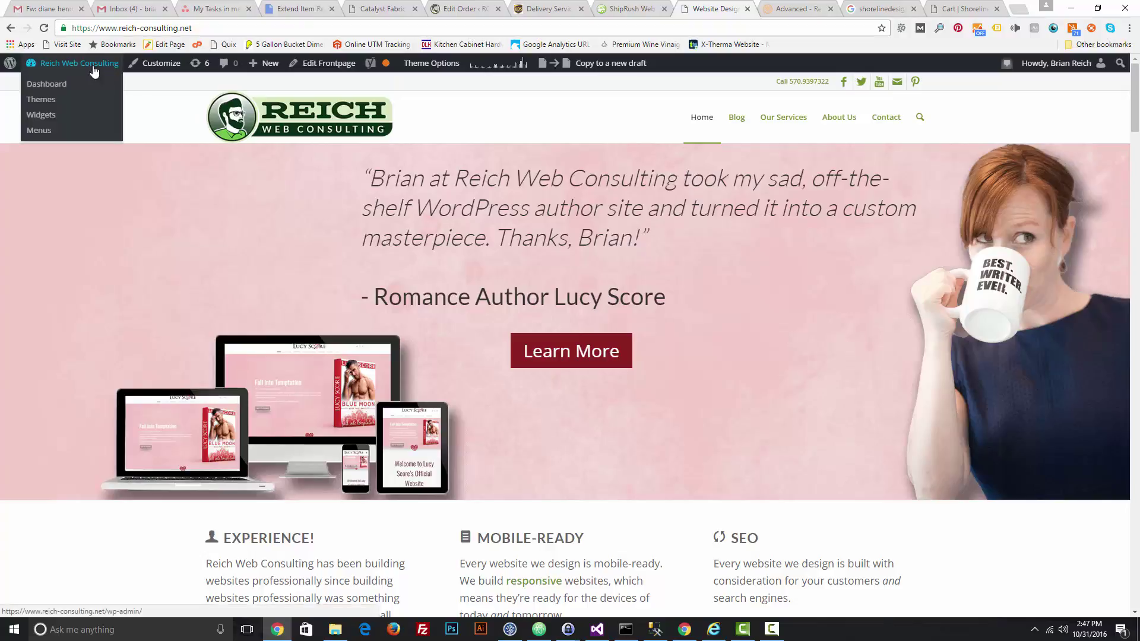
{"action": "left_click", "coordinate": [46, 87]}
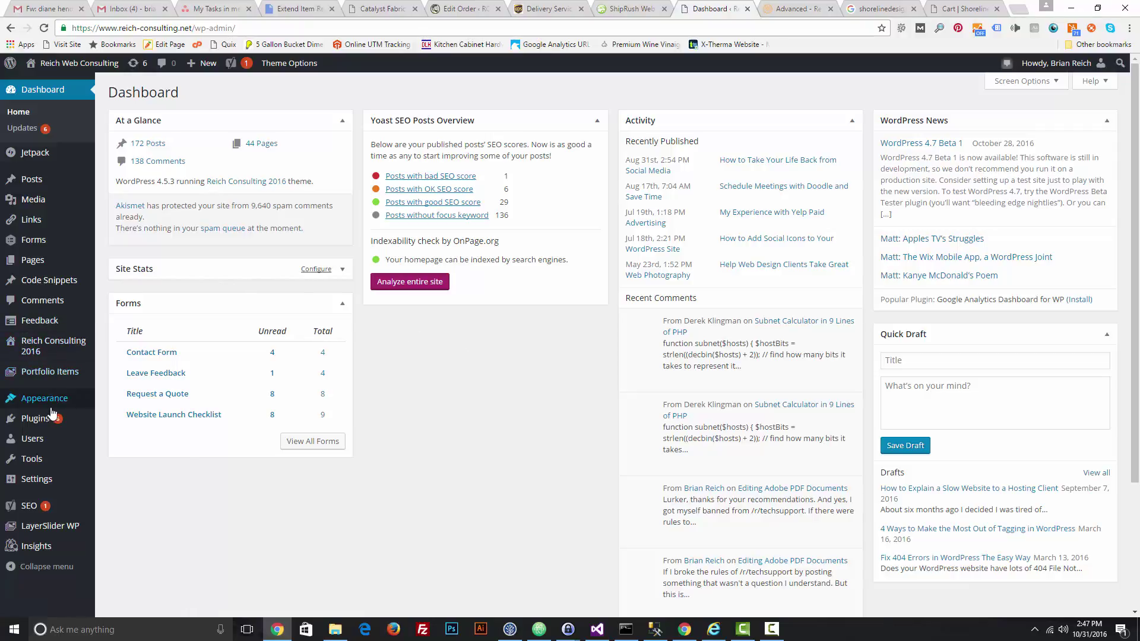
{"action": "mouse_move", "coordinate": [54, 420]}
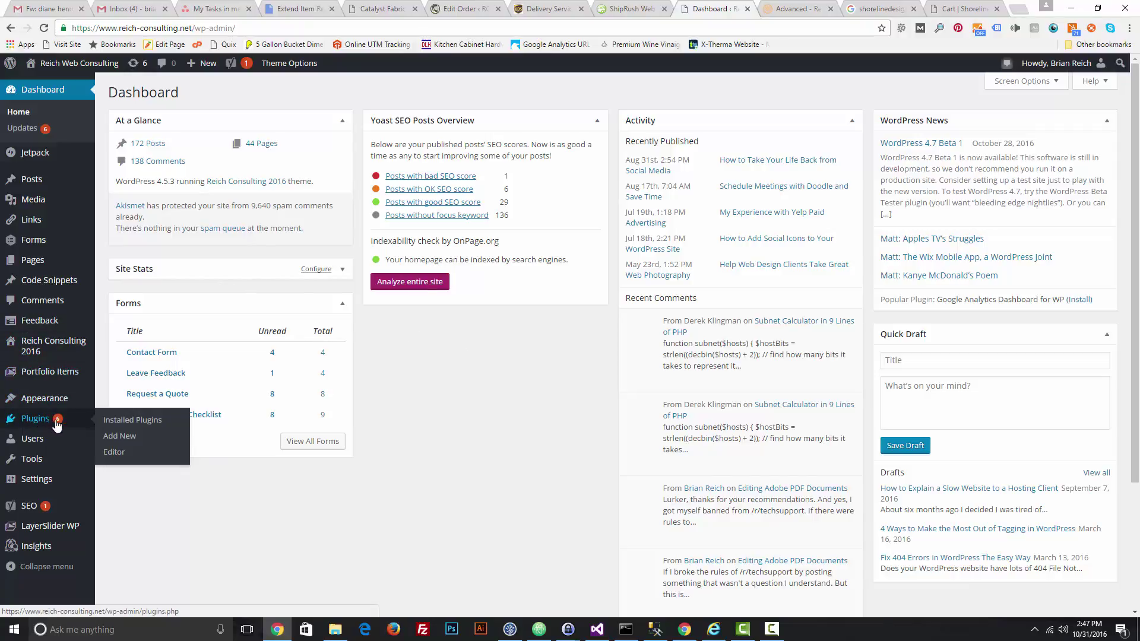
{"action": "left_click", "coordinate": [123, 438]}
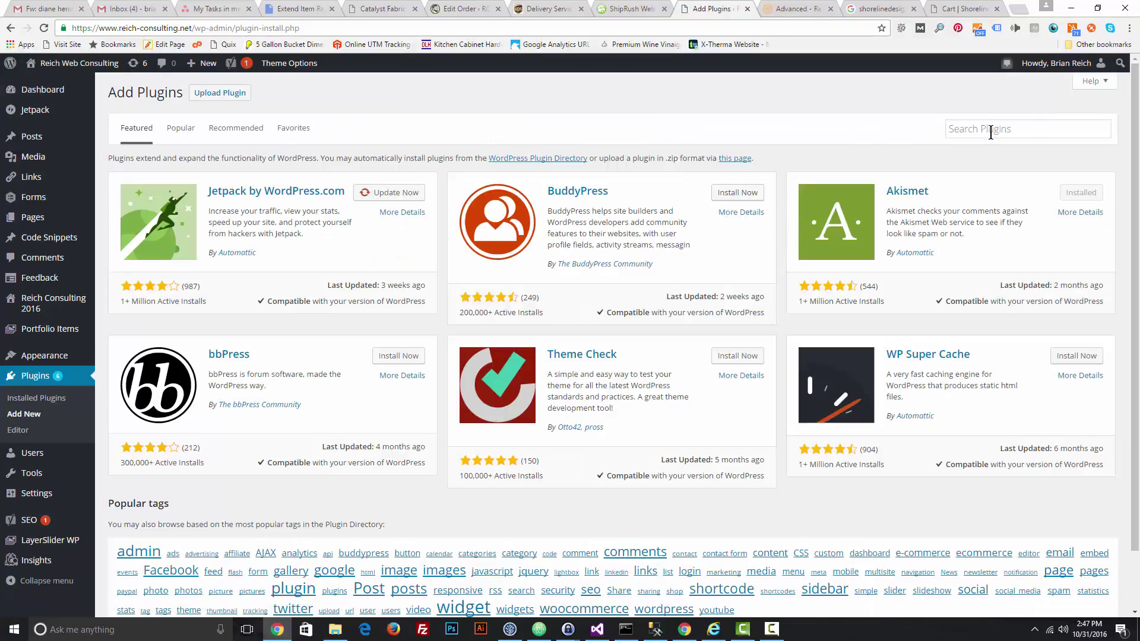
Step: Search the plugin directory for 'yoast seo' to list the Yoast SEO plugin
{"action": "left_click", "coordinate": [990, 132]}
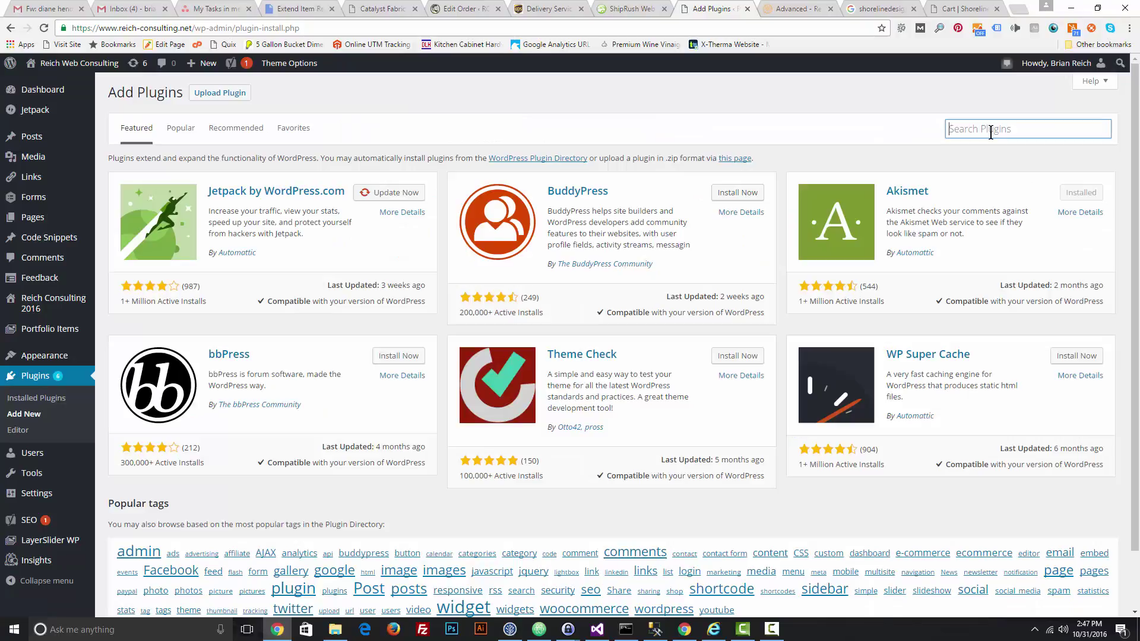
{"action": "type", "text": "yoast"}
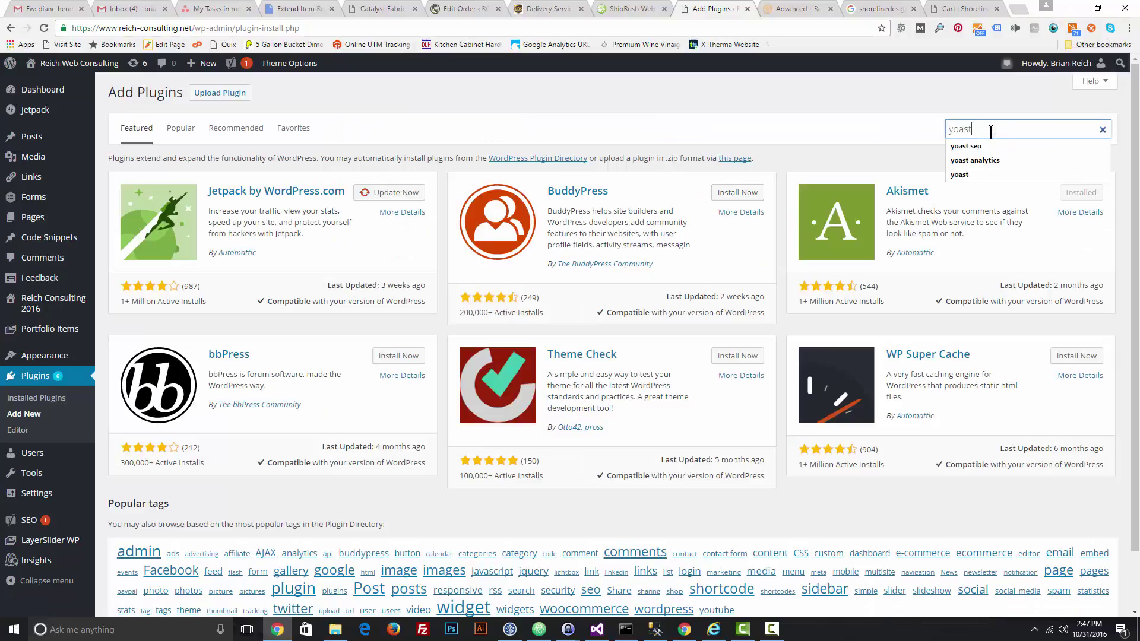
{"action": "type", "text": " seo"}
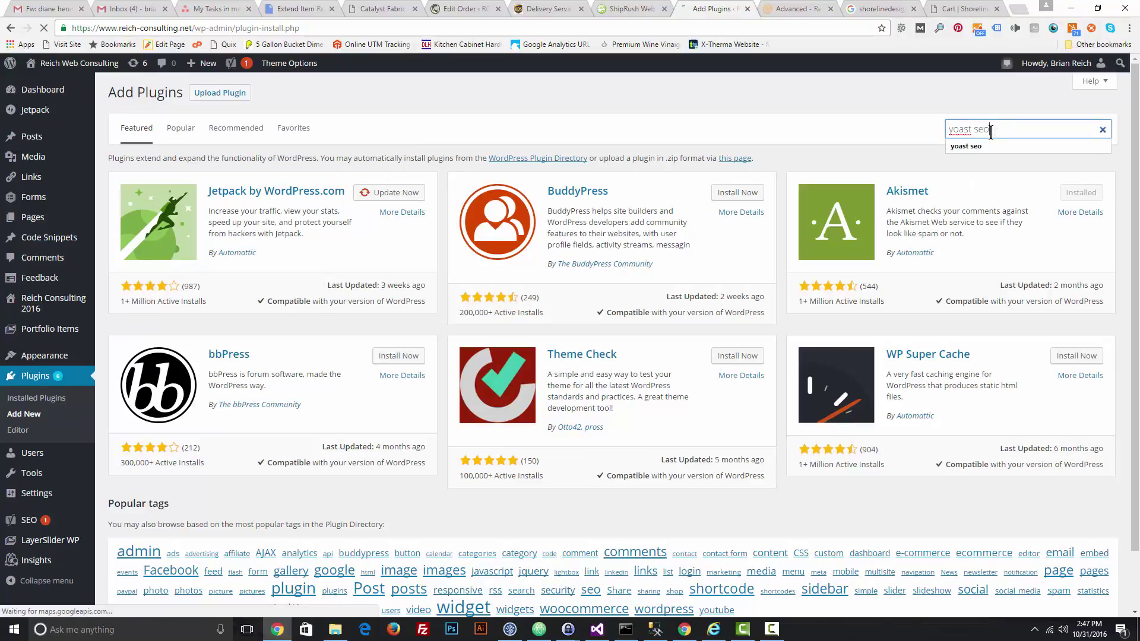
{"action": "key", "text": "Return"}
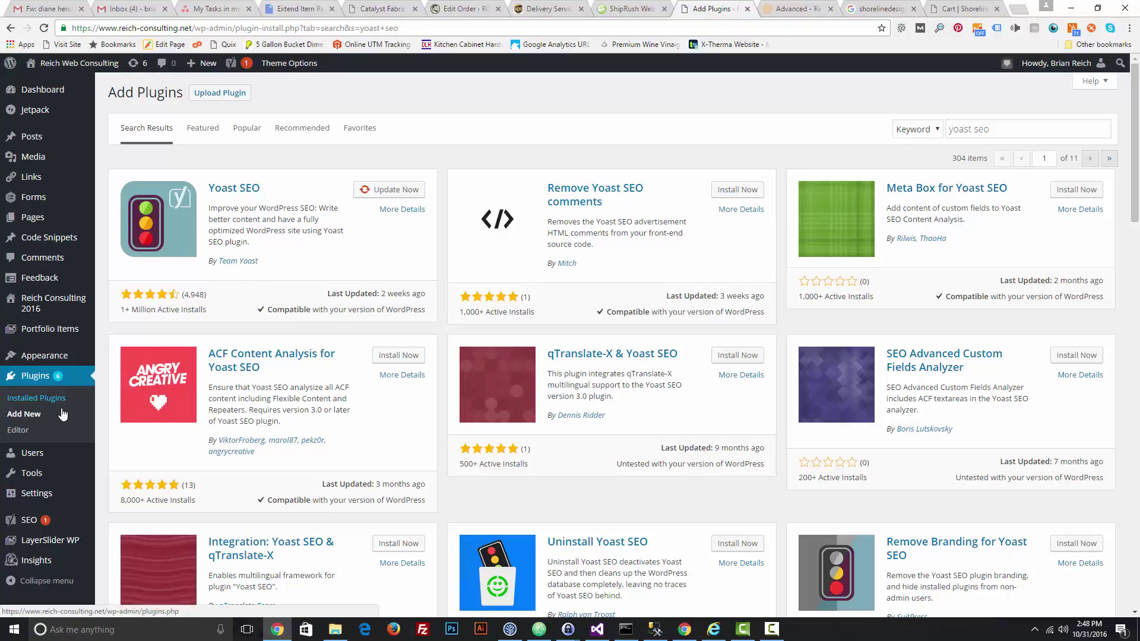
{"action": "mouse_move", "coordinate": [31, 526]}
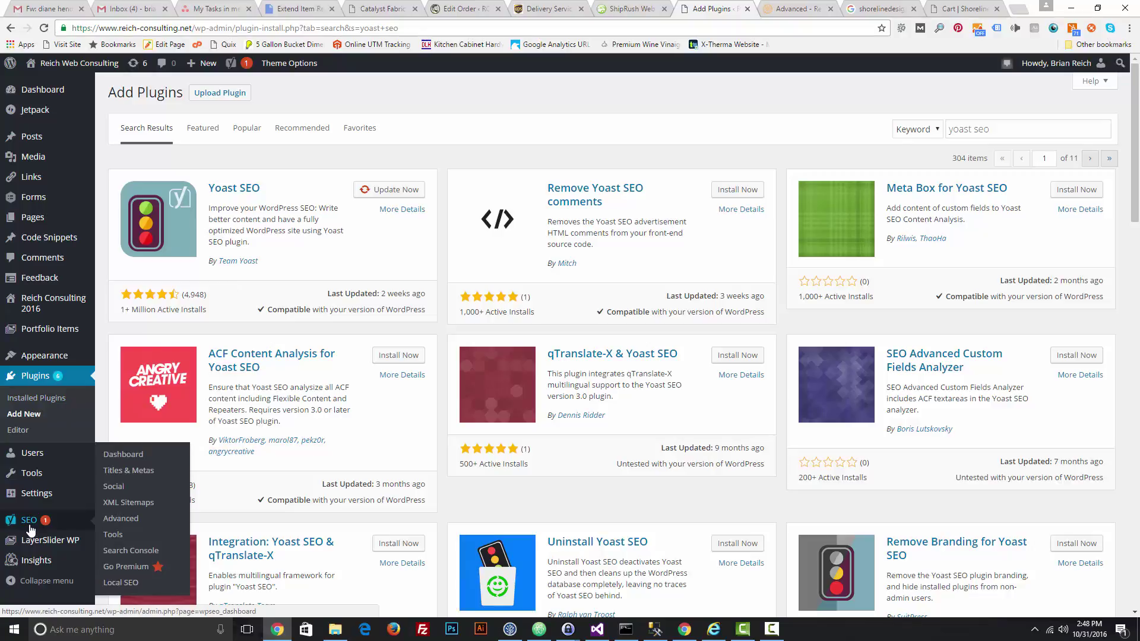
Step: Check that the Yoast SEO Features tab has Advanced settings pages enabled
{"action": "left_click", "coordinate": [30, 526]}
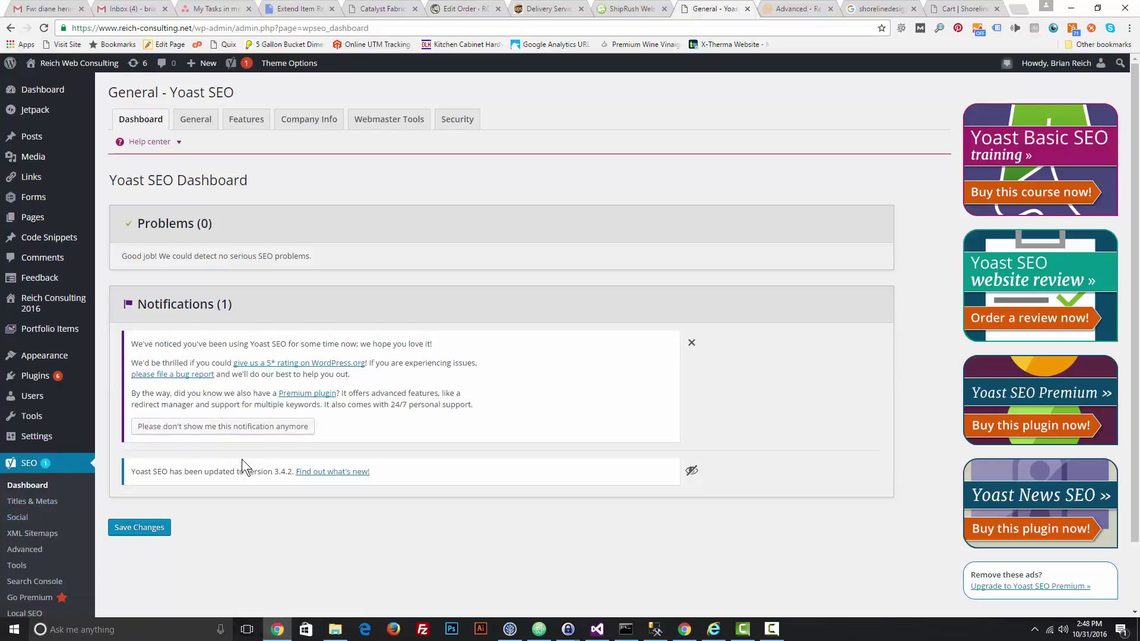
{"action": "left_click", "coordinate": [256, 125]}
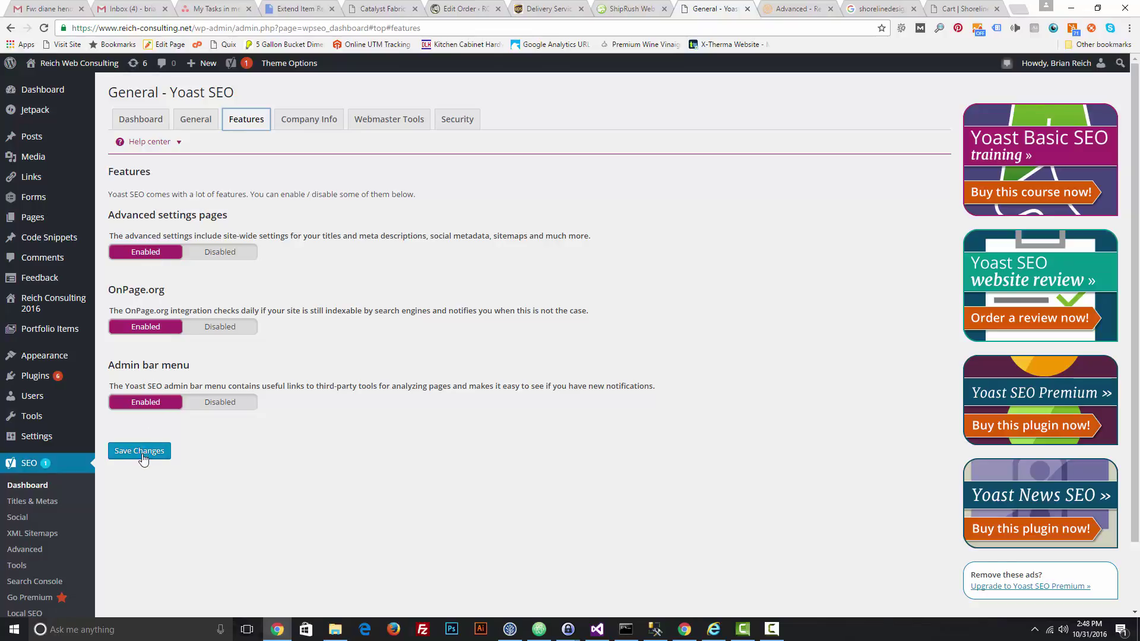
{"action": "scroll", "coordinate": [32, 463], "scroll_direction": "down", "scroll_amount": 1}
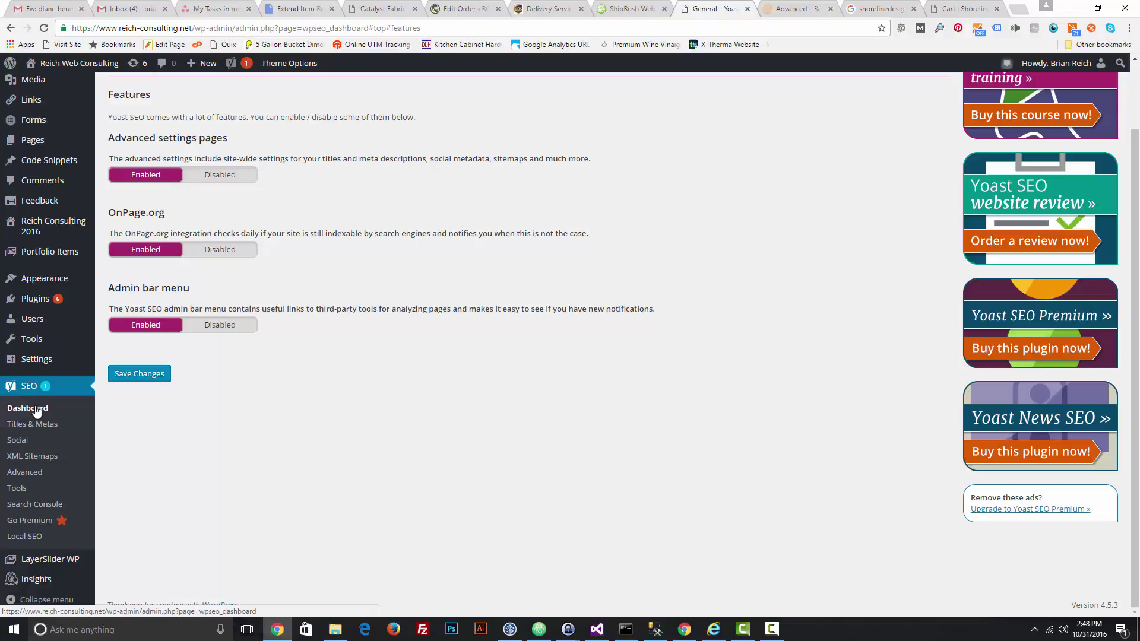
Step: Go to SEO > XML Sitemaps to reach the sitemap_index.xml listing
{"action": "left_click", "coordinate": [32, 458]}
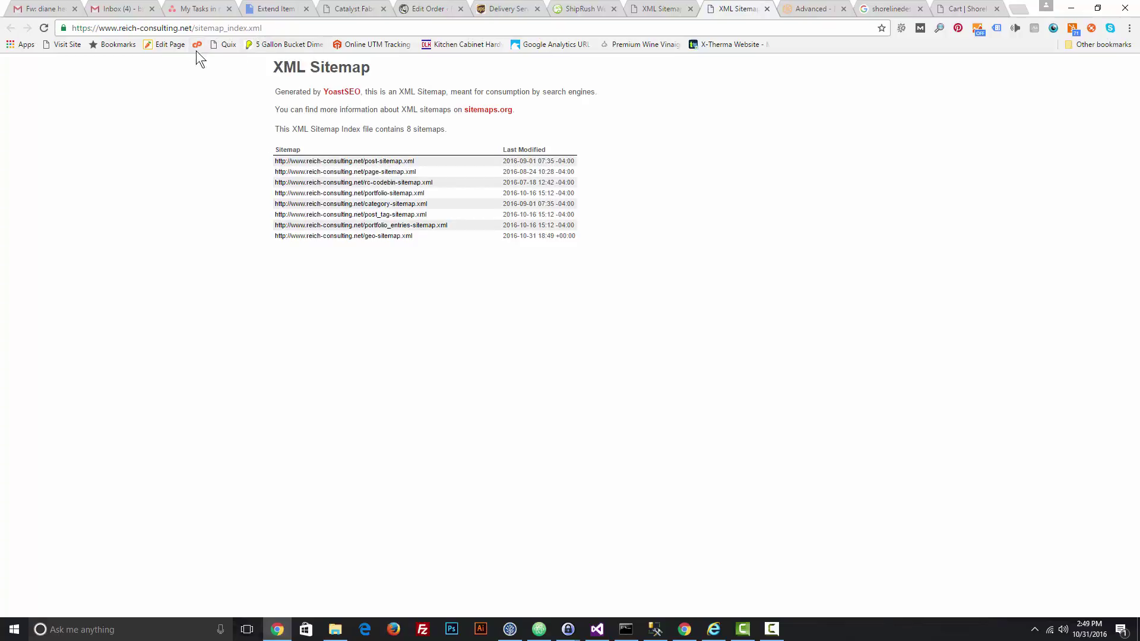
Step: Copy the sitemap index URL and go to google.com/webmaster in a new tab
{"action": "left_click", "coordinate": [263, 29]}
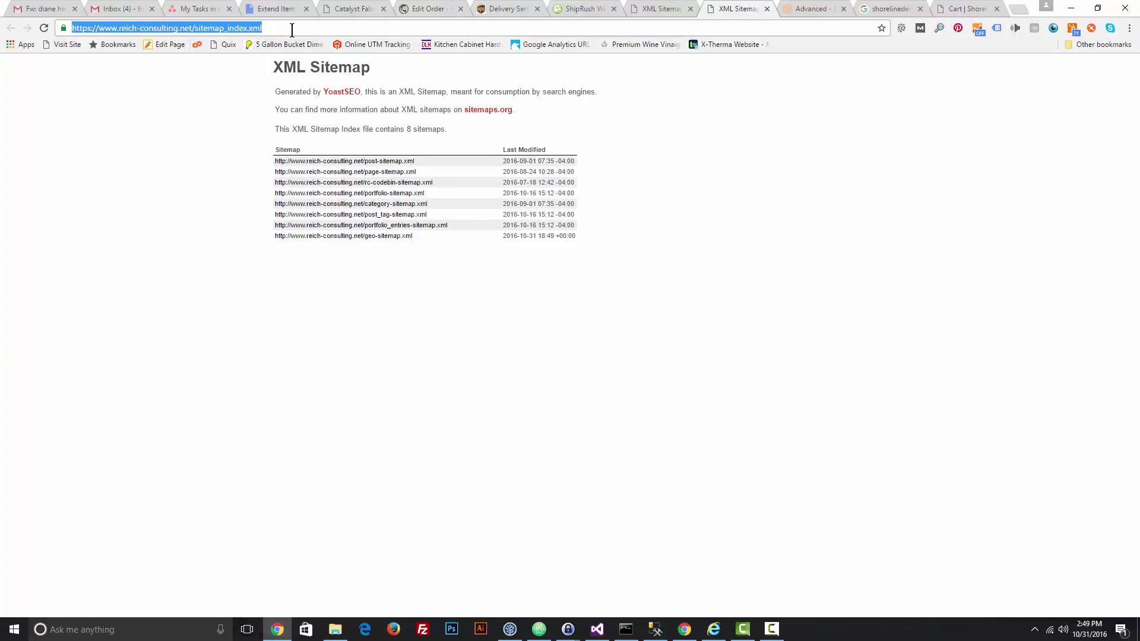
{"action": "right_click", "coordinate": [291, 29]}
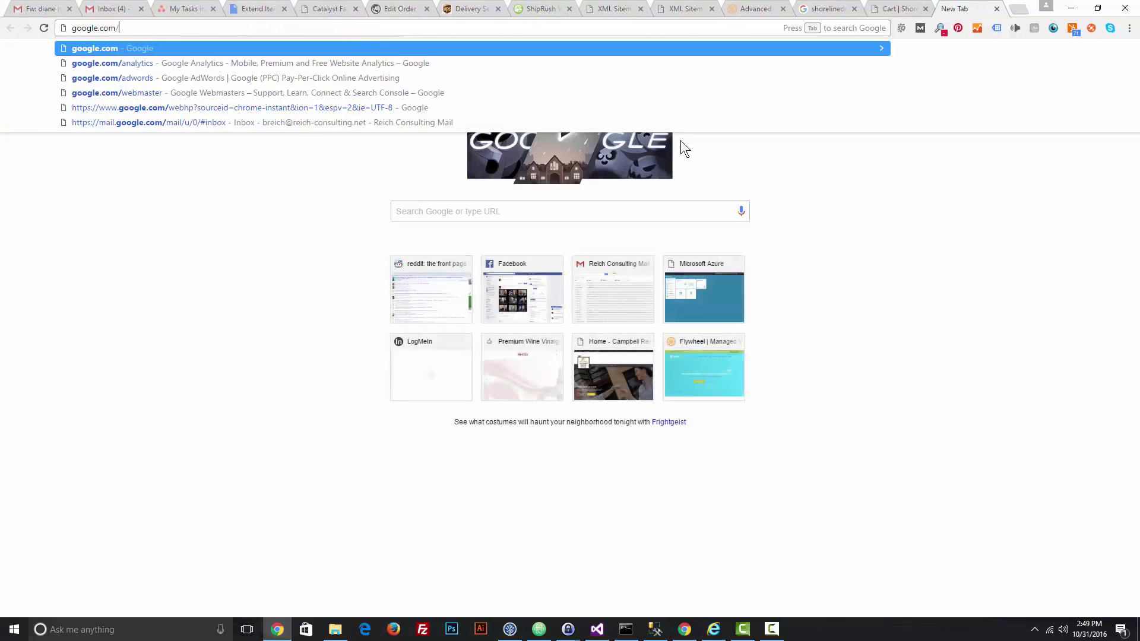
{"action": "type", "text": "webmaster"}
{"action": "key", "text": "Return"}
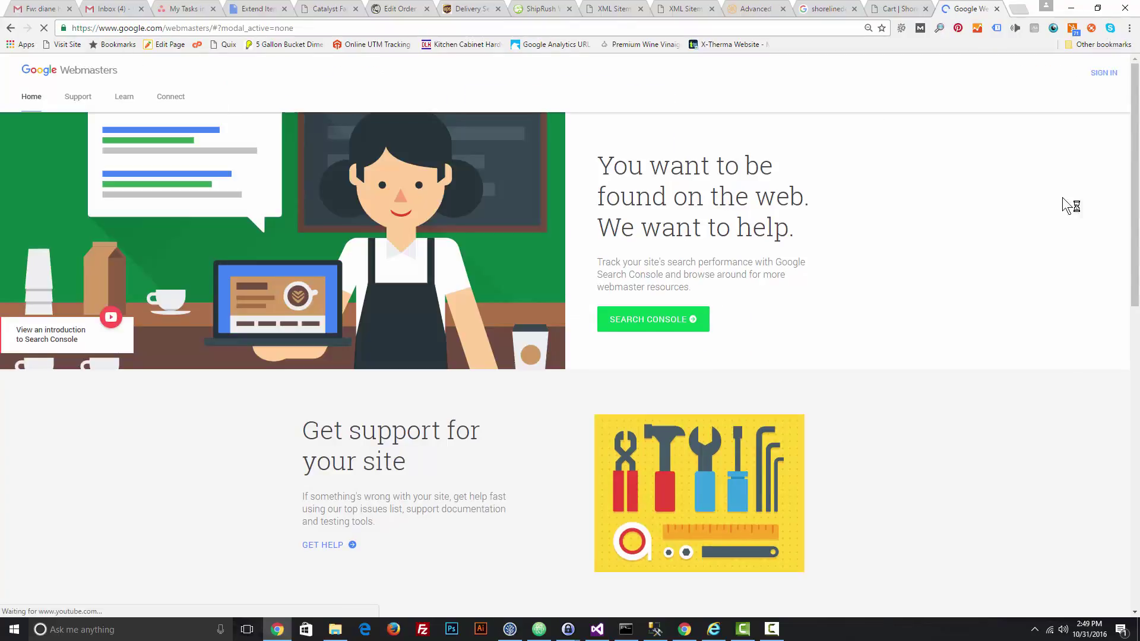
{"action": "left_click", "coordinate": [1095, 79]}
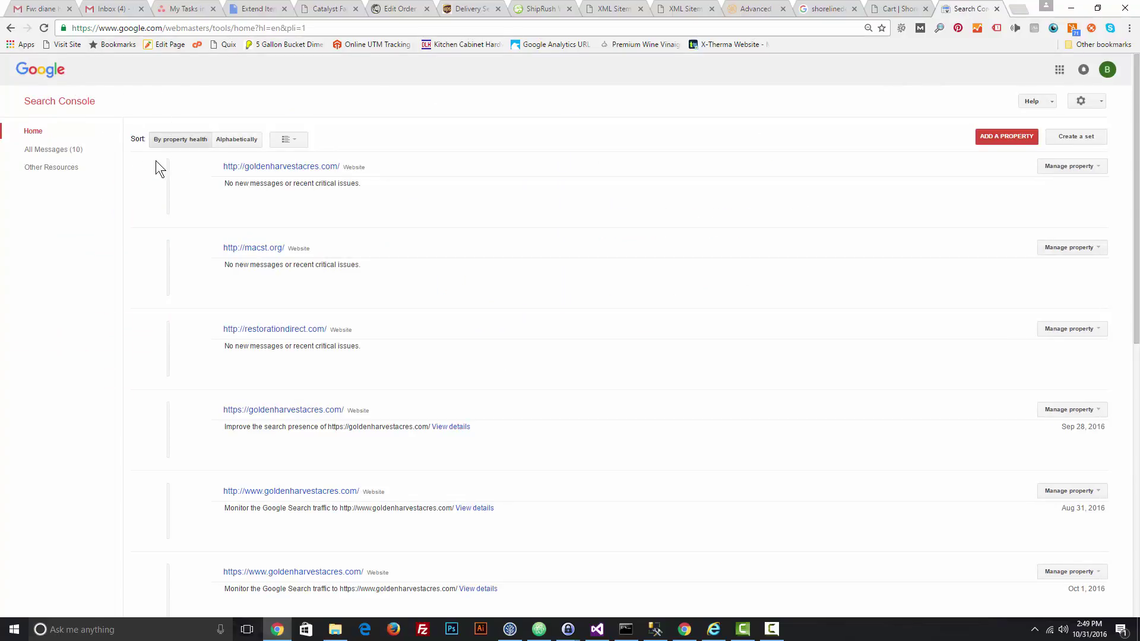
{"action": "scroll", "coordinate": [368, 265], "scroll_direction": "down", "scroll_amount": 9}
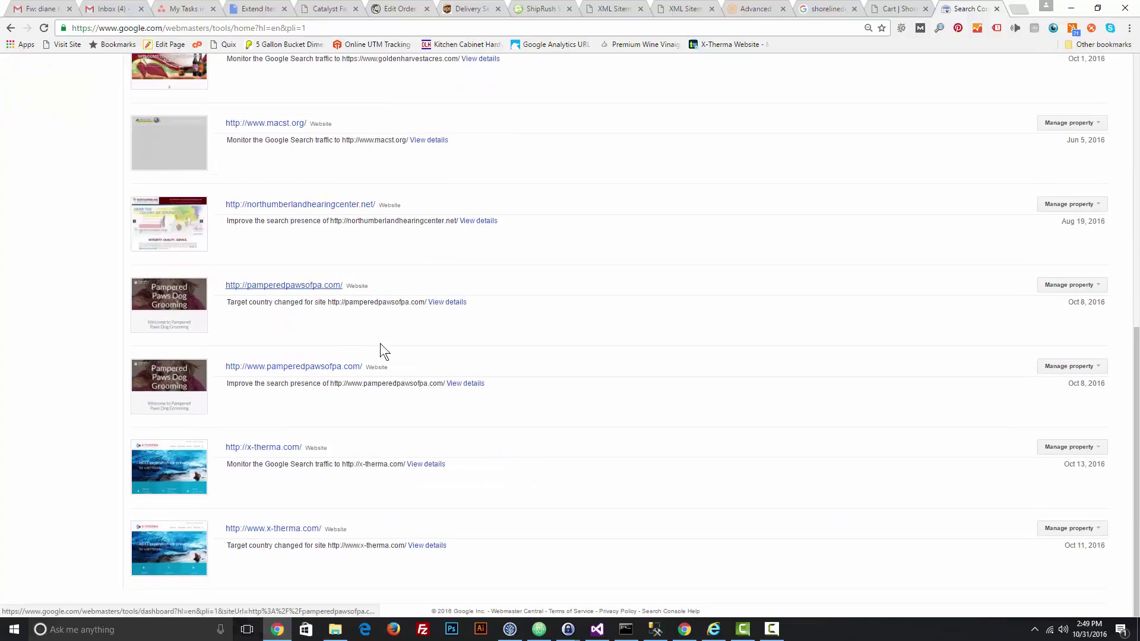
{"action": "scroll", "coordinate": [272, 397], "scroll_direction": "up", "scroll_amount": 3}
{"action": "scroll", "coordinate": [269, 379], "scroll_direction": "down", "scroll_amount": 3}
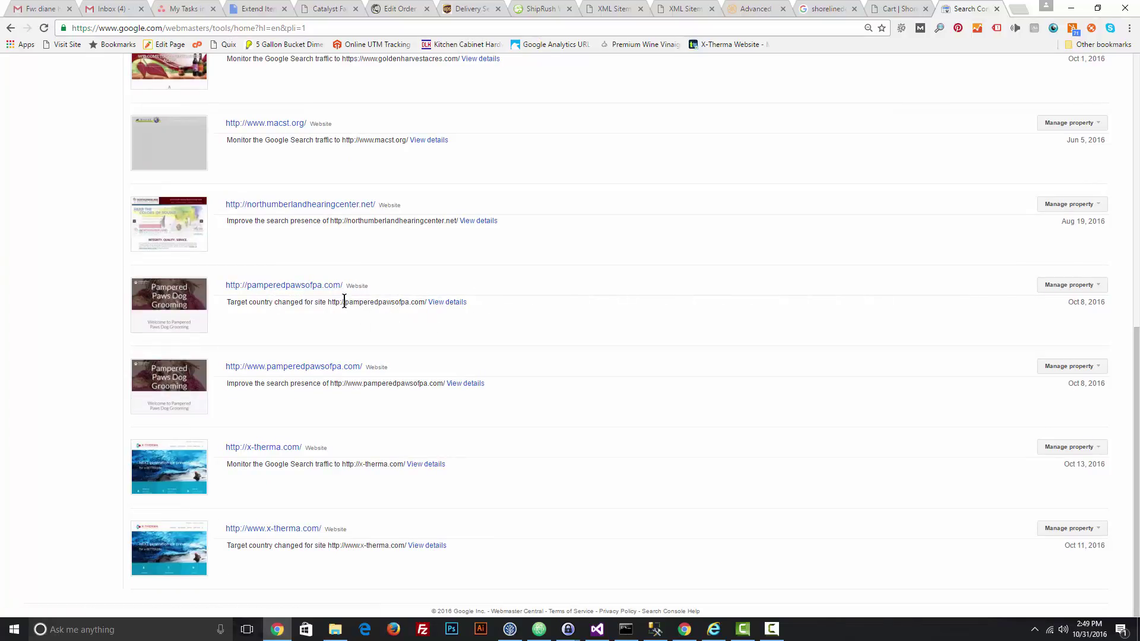
{"action": "left_click", "coordinate": [295, 287]}
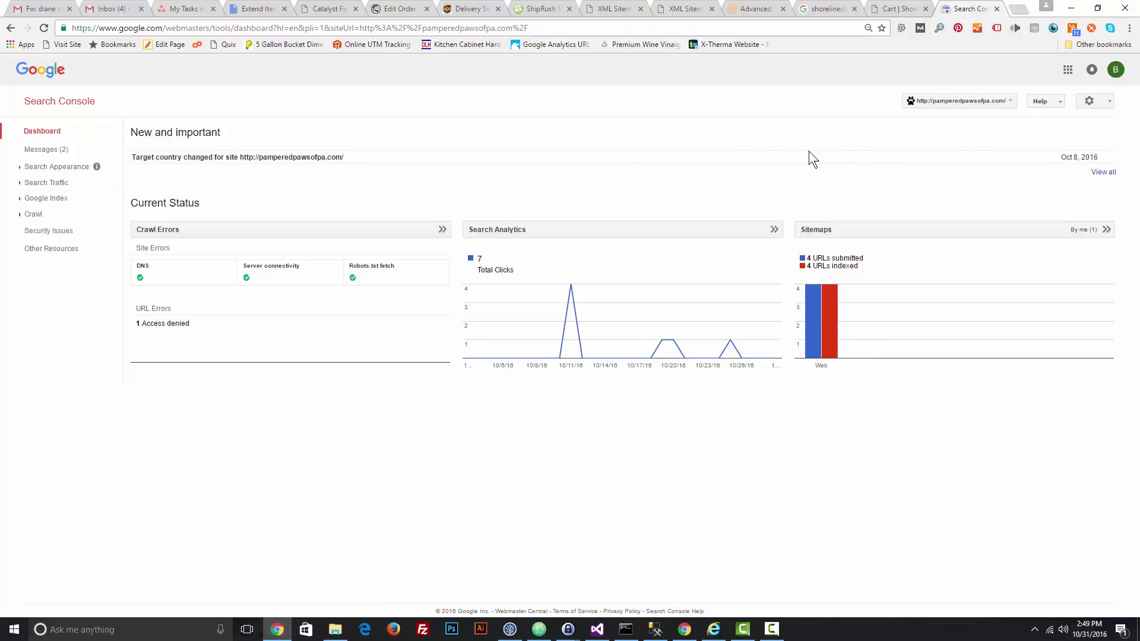
Step: Add the pasted sitemap address, trimmed to sitemap_index.xml, in the Sitemaps report and submit it
{"action": "left_click", "coordinate": [929, 236]}
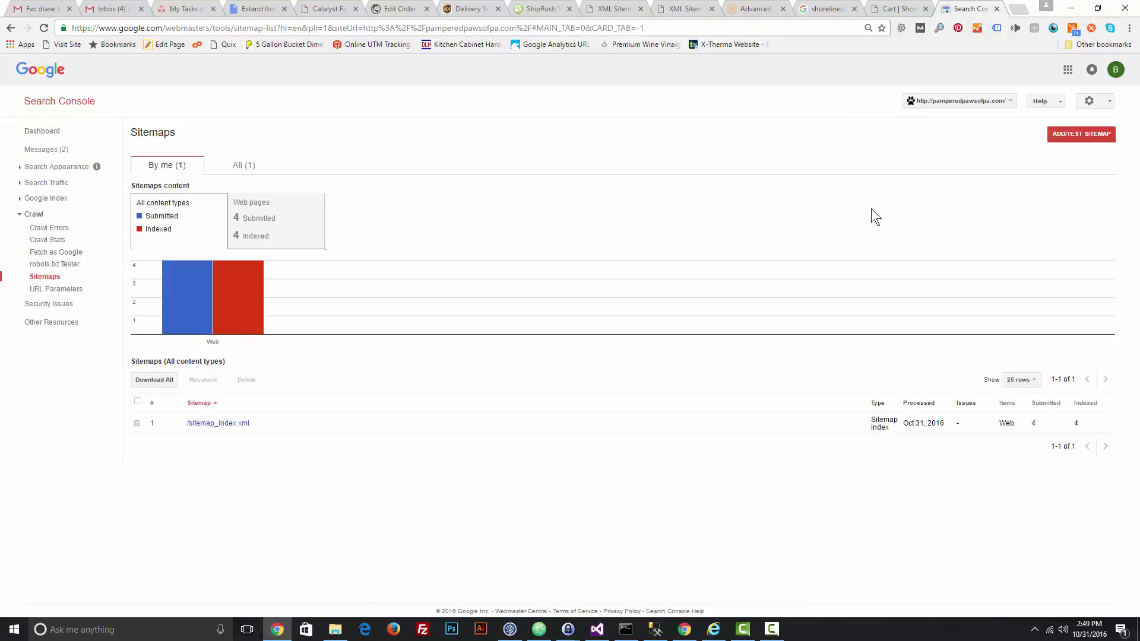
{"action": "left_click", "coordinate": [1073, 138]}
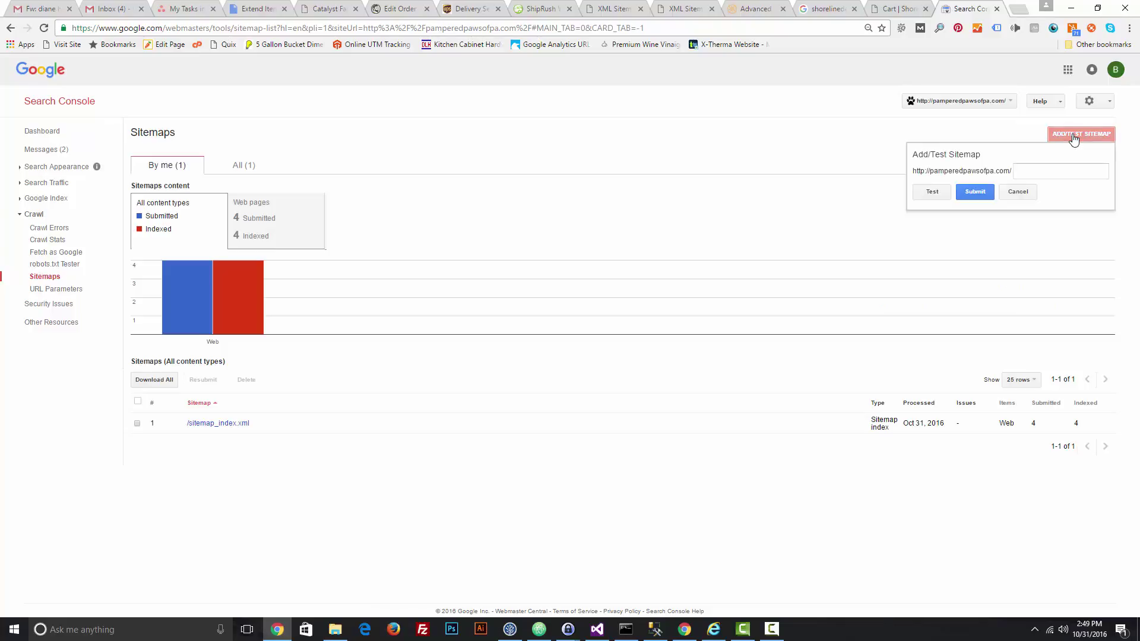
{"action": "left_click", "coordinate": [1041, 171]}
{"action": "key", "text": "ctrl+v"}
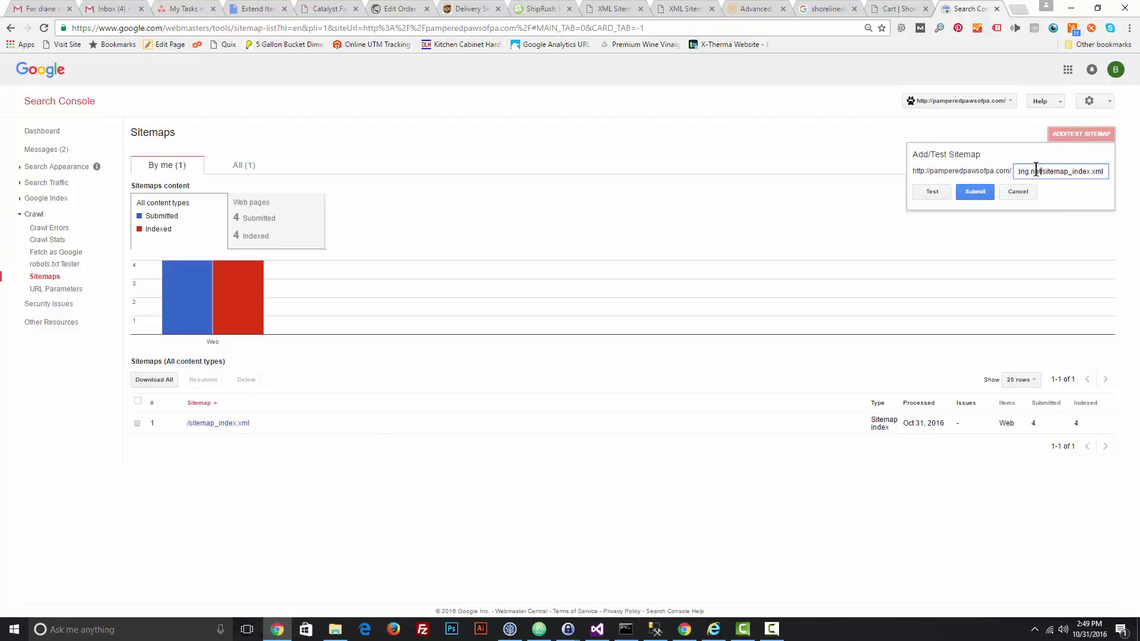
{"action": "left_click_drag", "start_coordinate": [1040, 172], "coordinate": [976, 169]}
{"action": "left_click_drag", "start_coordinate": [1090, 172], "coordinate": [935, 170]}
{"action": "left_click", "coordinate": [1097, 171]}
{"action": "left_click_drag", "start_coordinate": [1089, 172], "coordinate": [940, 161]}
{"action": "left_click", "coordinate": [1071, 171]}
{"action": "left_click", "coordinate": [984, 196]}
Step: Cancel the Add/Test Sitemap dialog
{"action": "left_click", "coordinate": [1025, 193]}
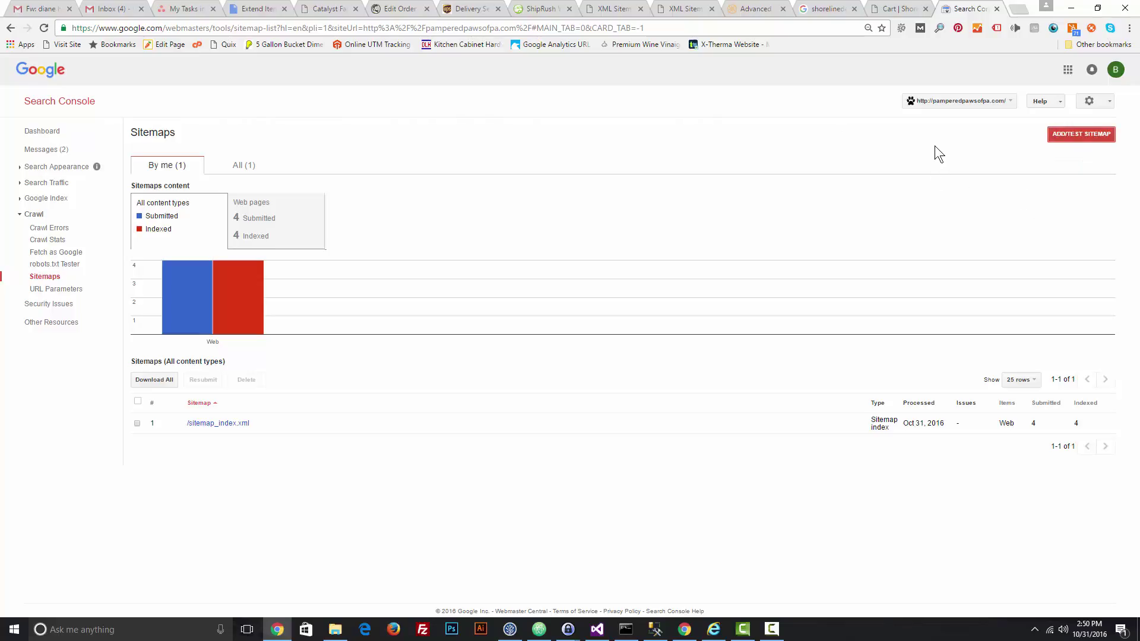